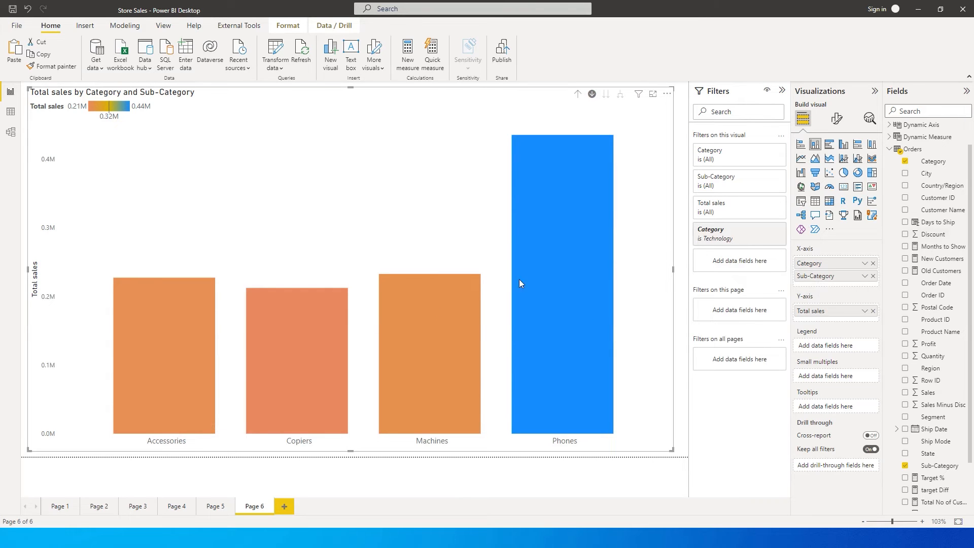
Drill the Page 6 chart back up, expand it to all sub-categories, and compare it with the chart on Page 5.
click(578, 94)
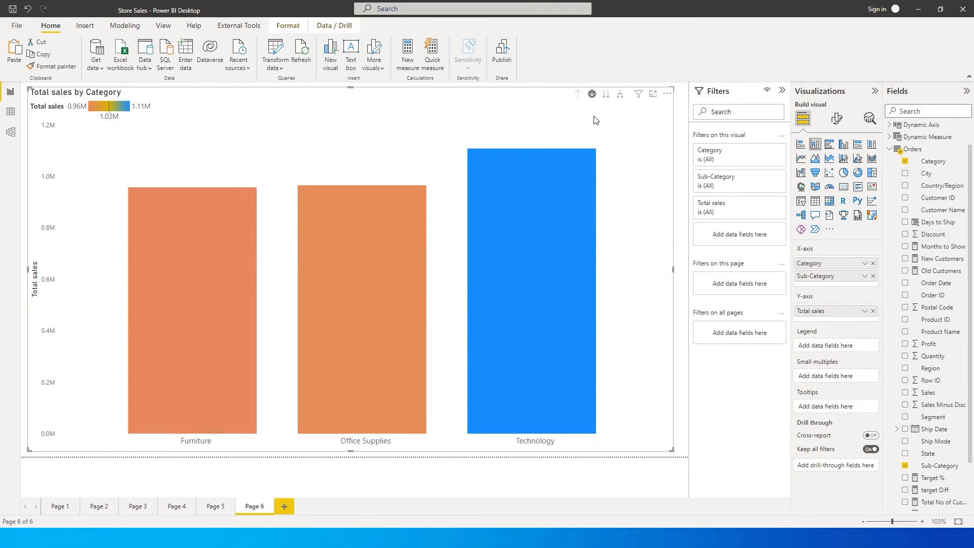
click(621, 96)
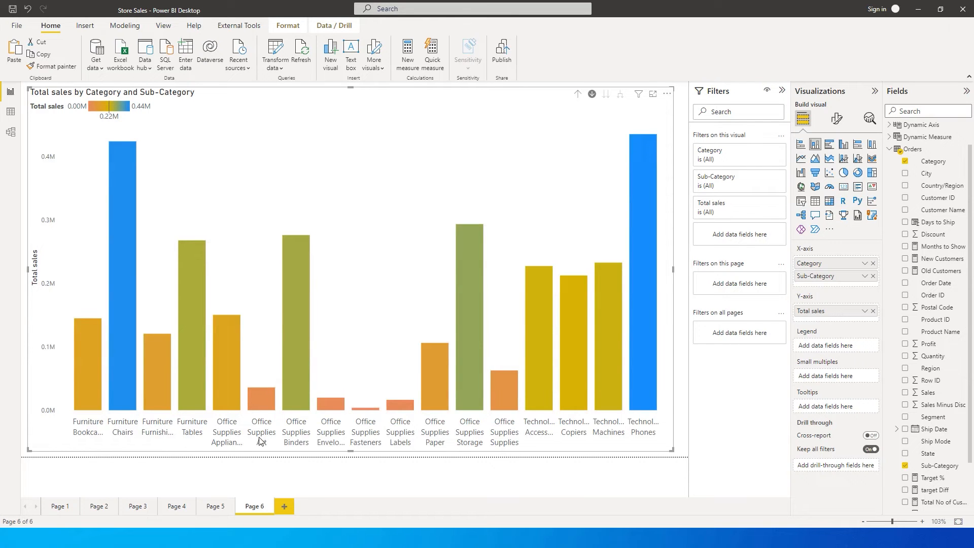
mouse_move(260, 403)
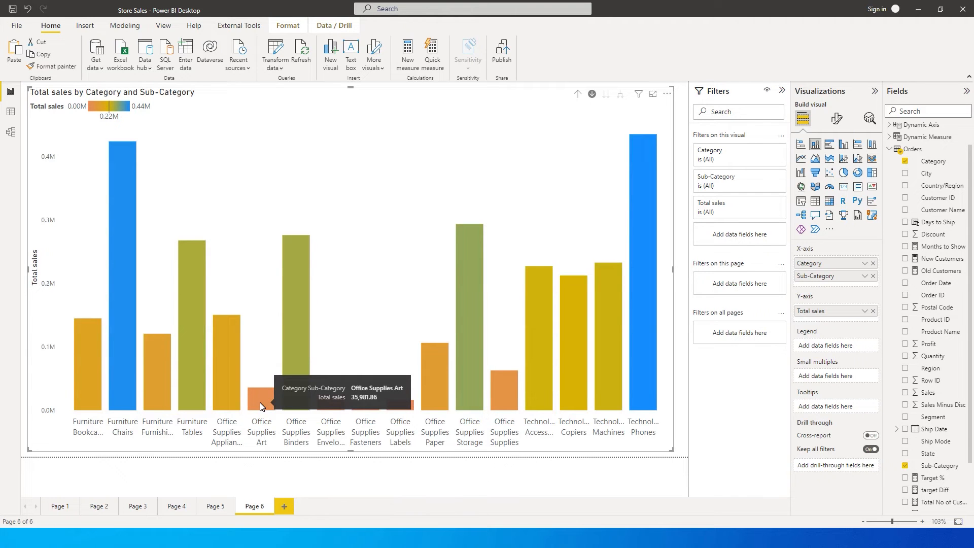
click(217, 507)
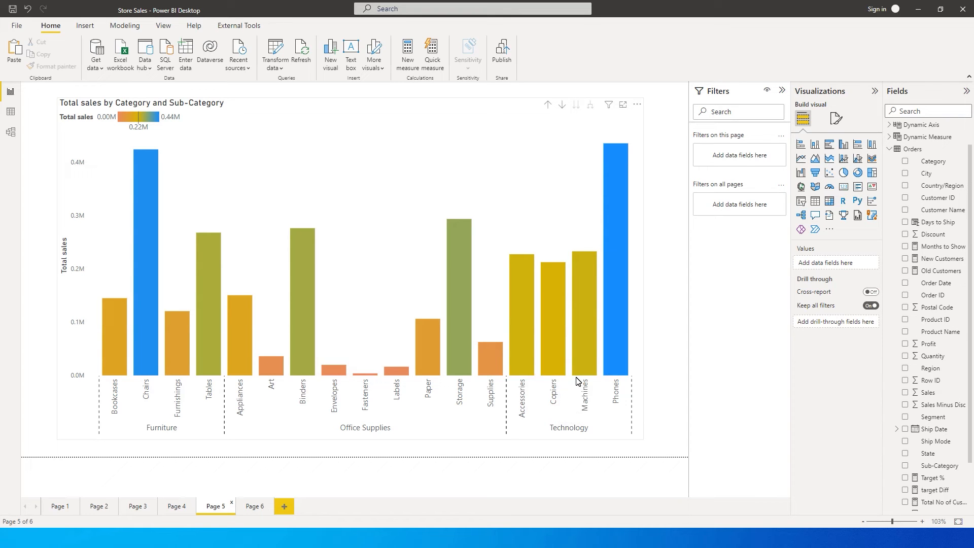
Add a new report page and build a table from Category, Sub-Category and Total sales.
click(285, 506)
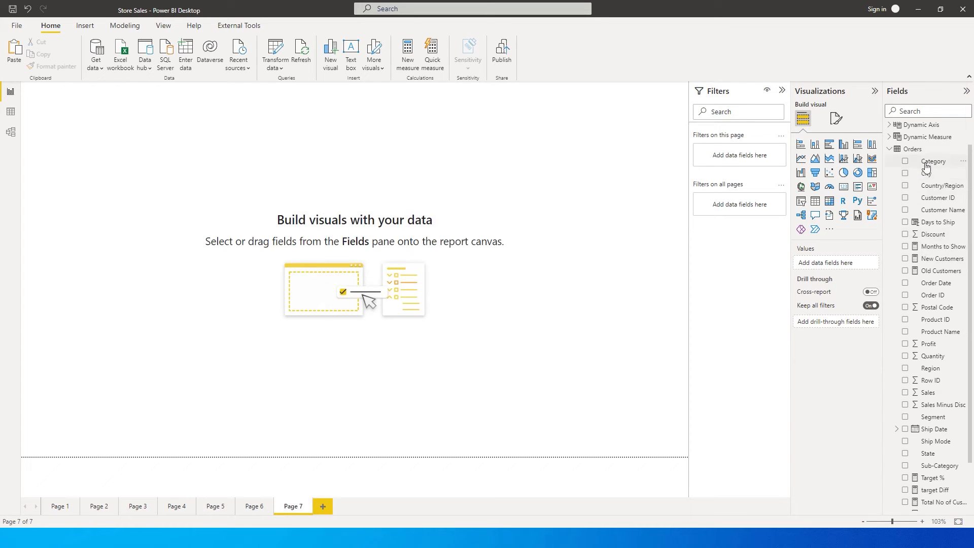
click(906, 162)
scroll(911, 468, down, 2)
click(905, 406)
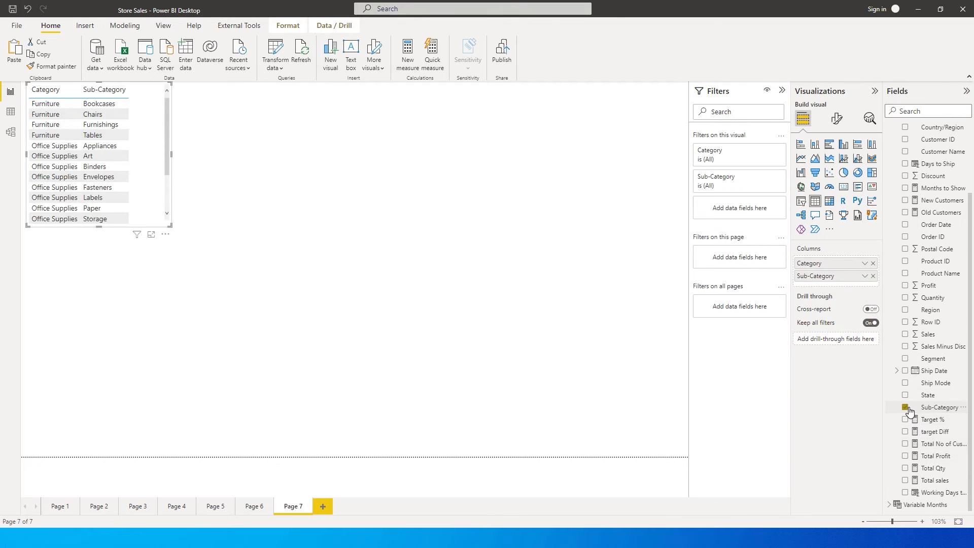
click(905, 480)
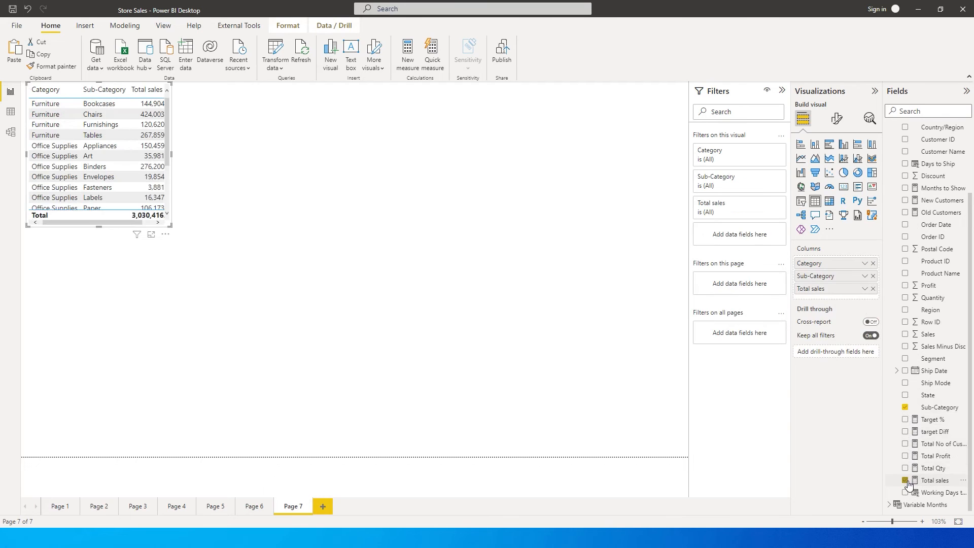
Enlarge the table and convert it to a stacked column chart with Sub-Category below Category on the X-axis.
drag(166, 223, 520, 384)
drag(568, 404, 662, 437)
drag(386, 246, 355, 231)
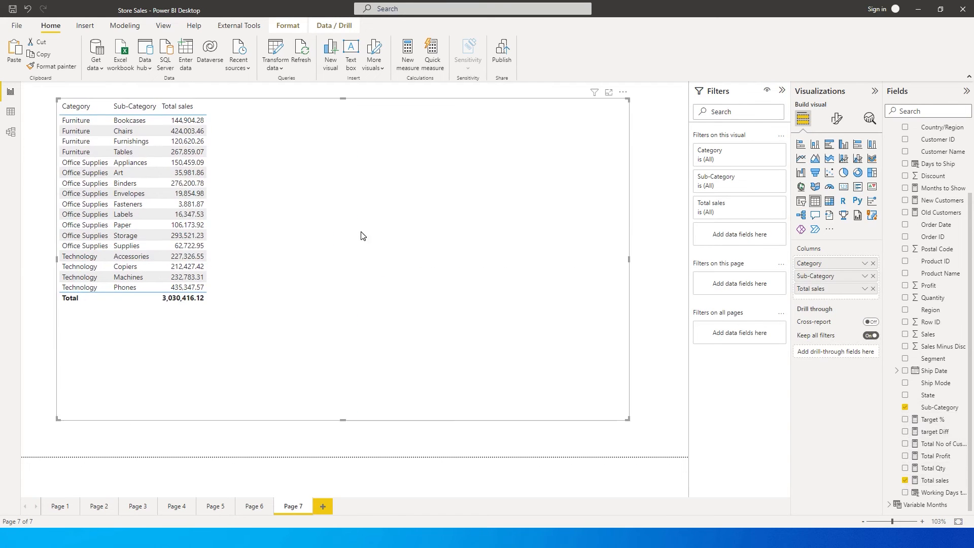
click(815, 146)
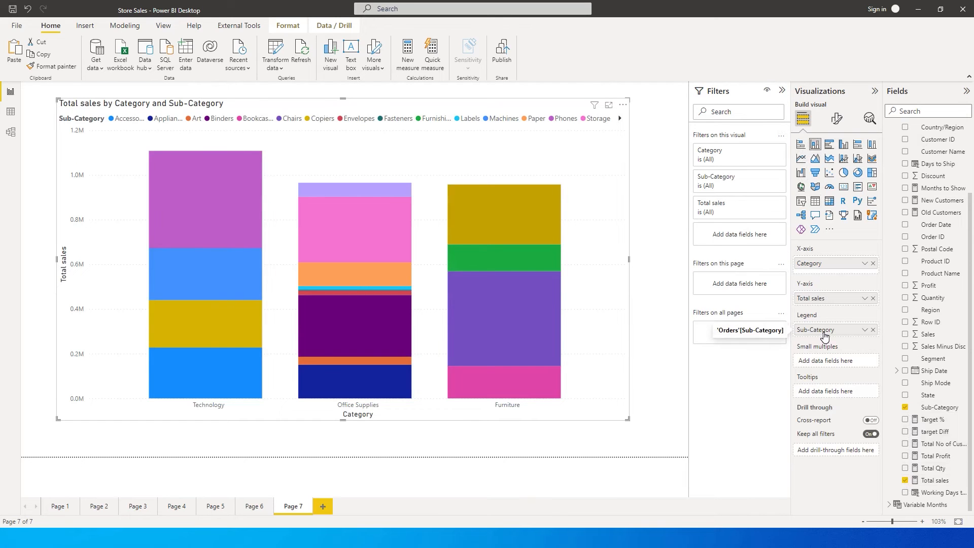
drag(824, 335, 823, 273)
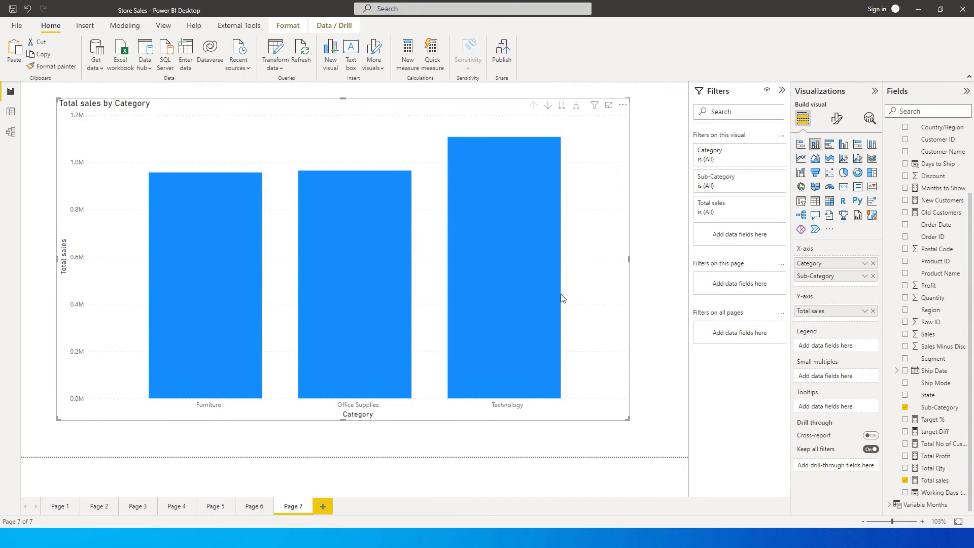
Resize the column chart to fill the page and expand its hierarchy down to the Sub-Category level.
drag(235, 166, 187, 147)
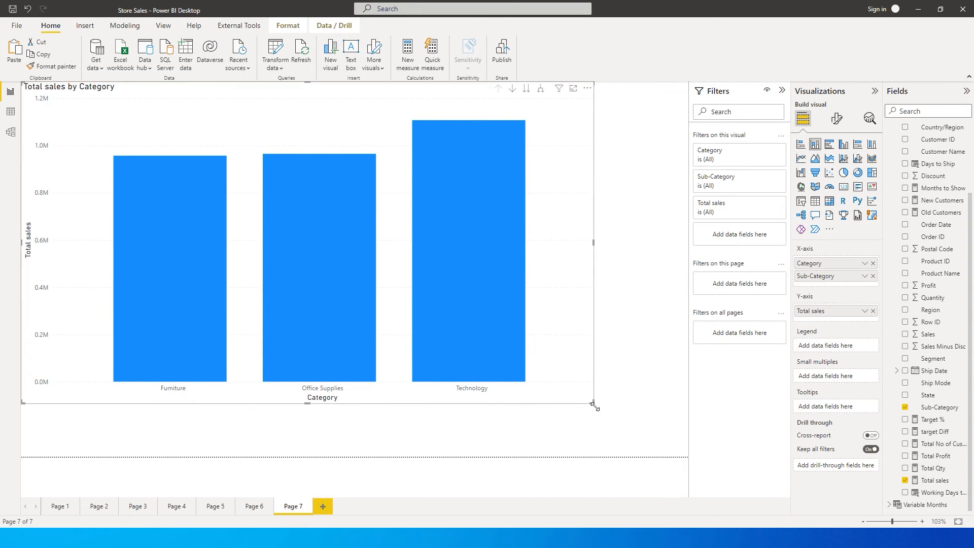
drag(595, 405, 708, 473)
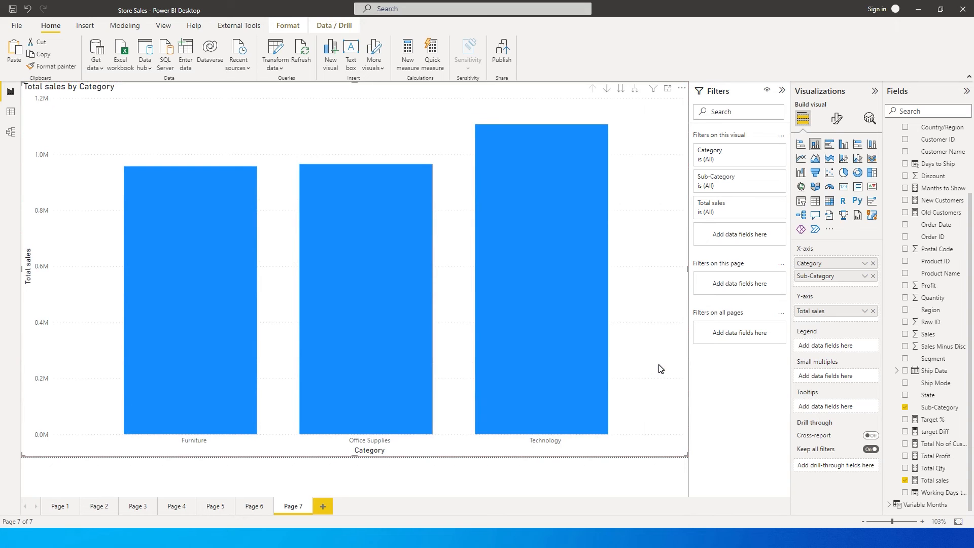
click(636, 92)
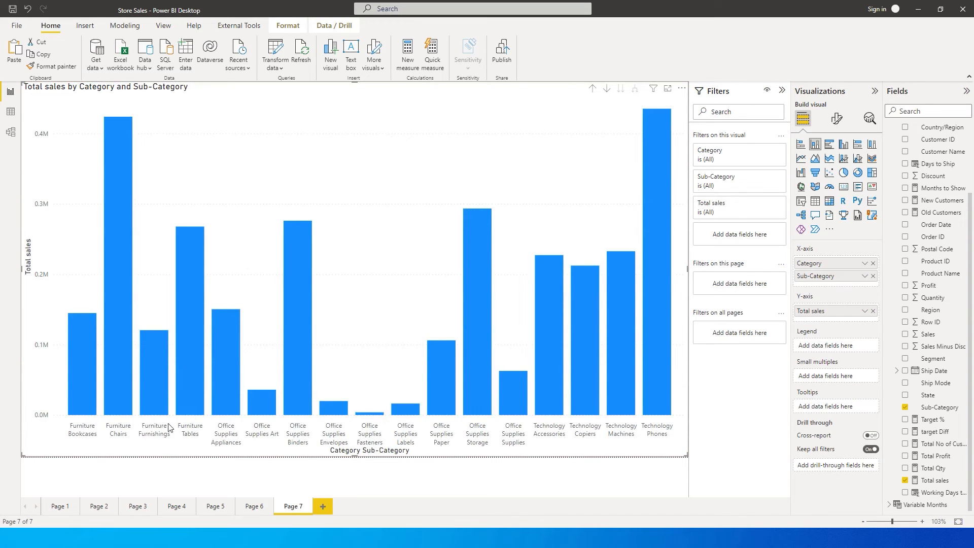
mouse_move(554, 379)
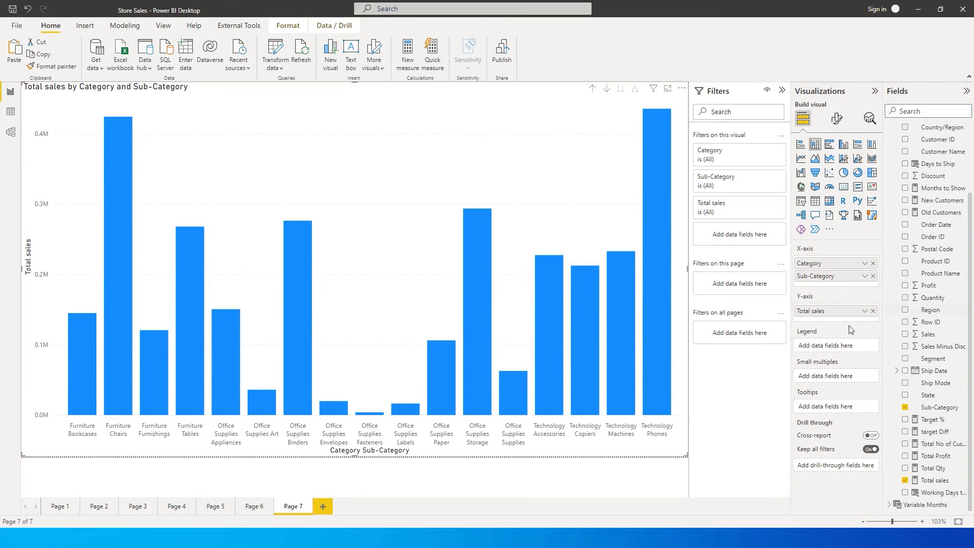
Turn off concatenated labels and the title for the chart's X-axis.
click(839, 128)
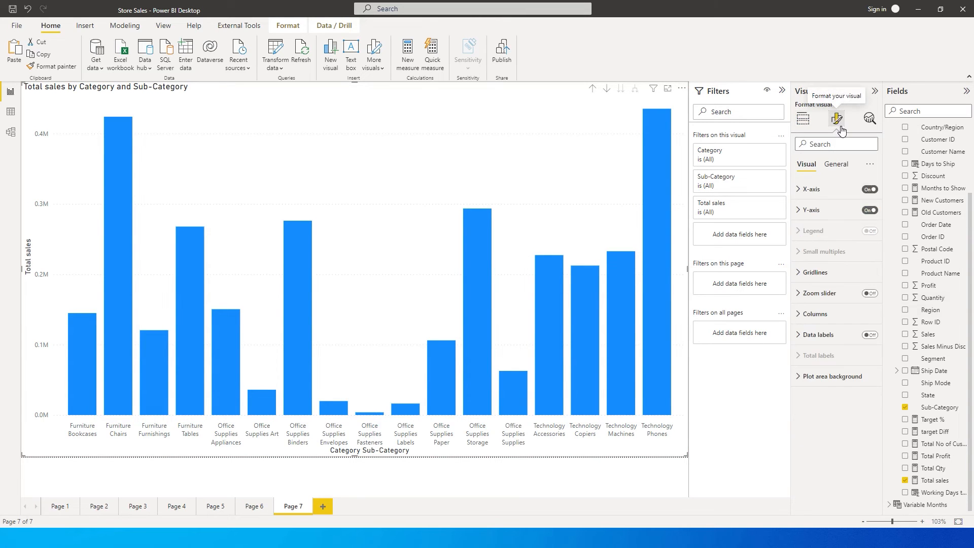
click(800, 190)
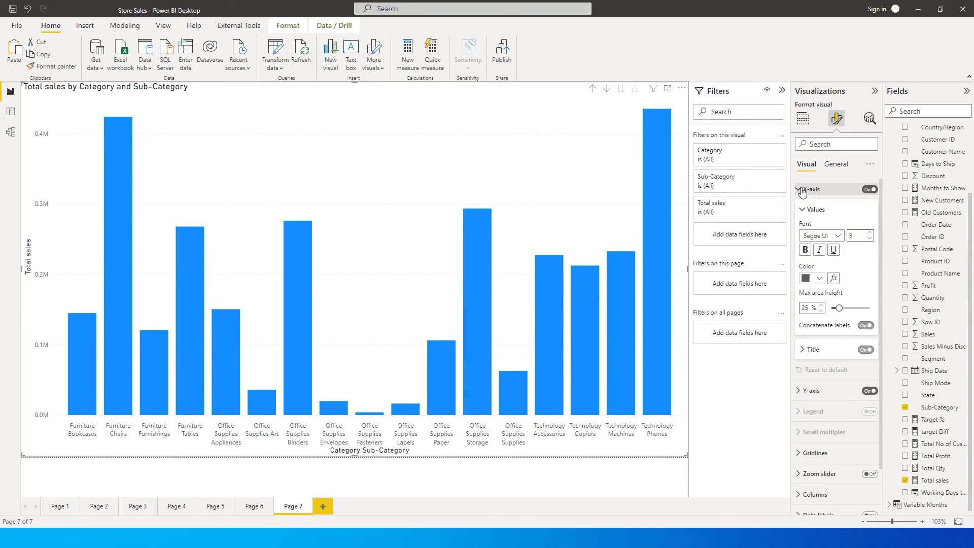
click(868, 327)
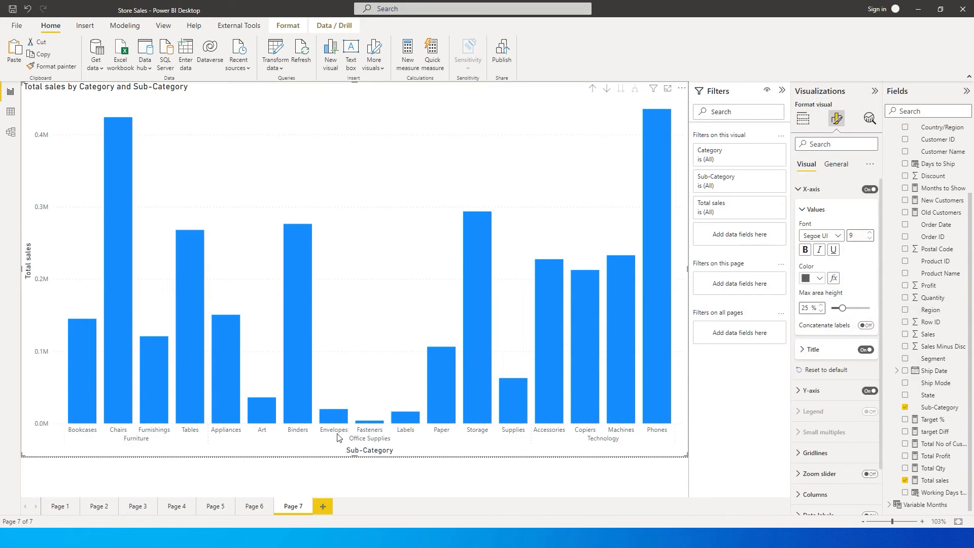
mouse_move(599, 424)
click(869, 351)
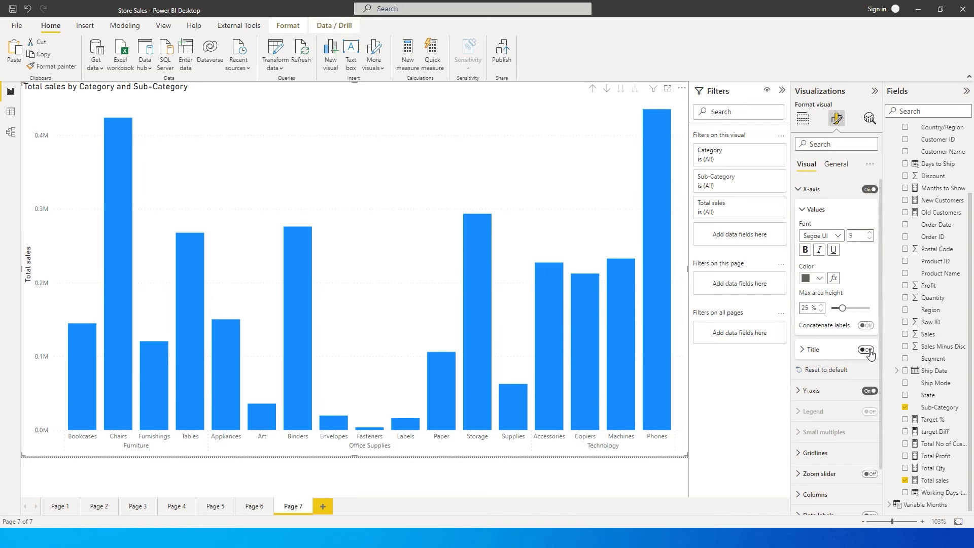
click(810, 189)
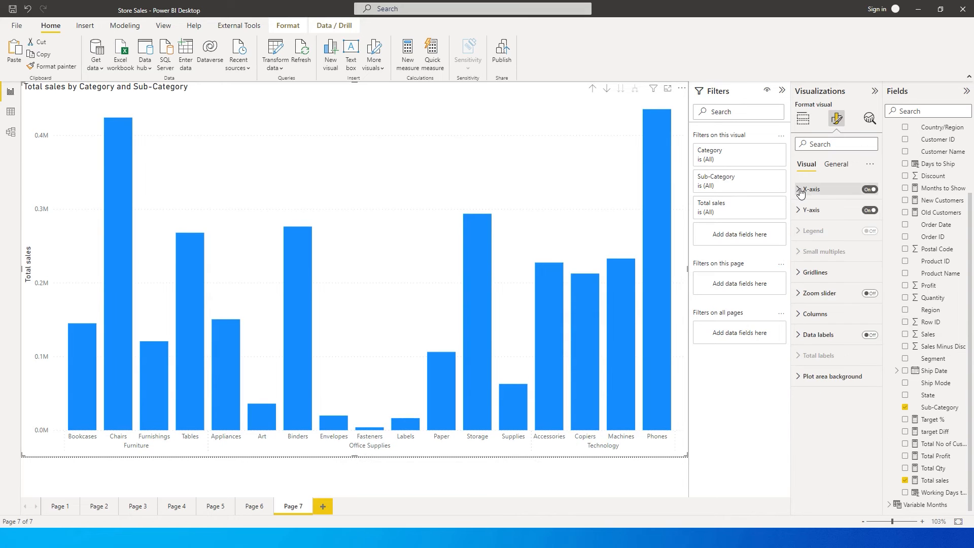
Turn off the chart's horizontal gridlines.
click(803, 276)
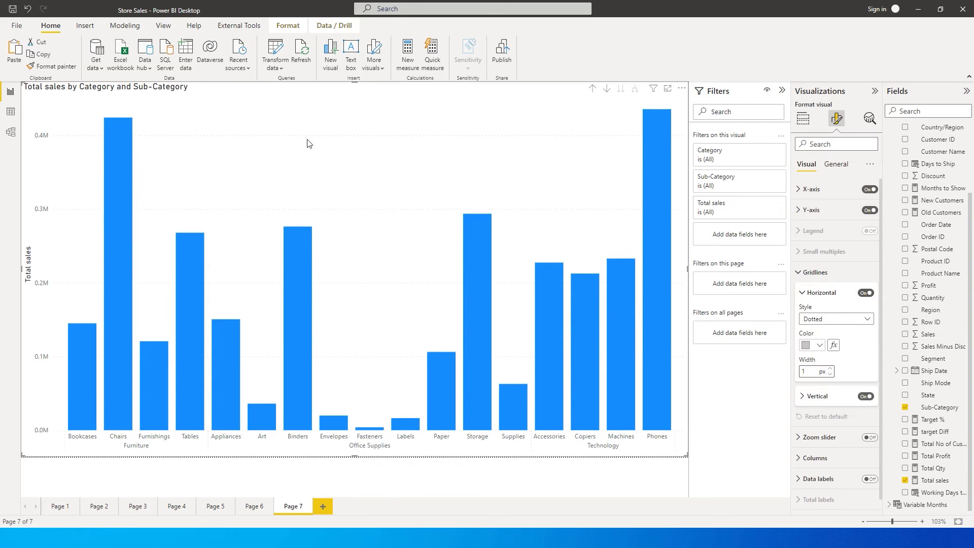
click(866, 293)
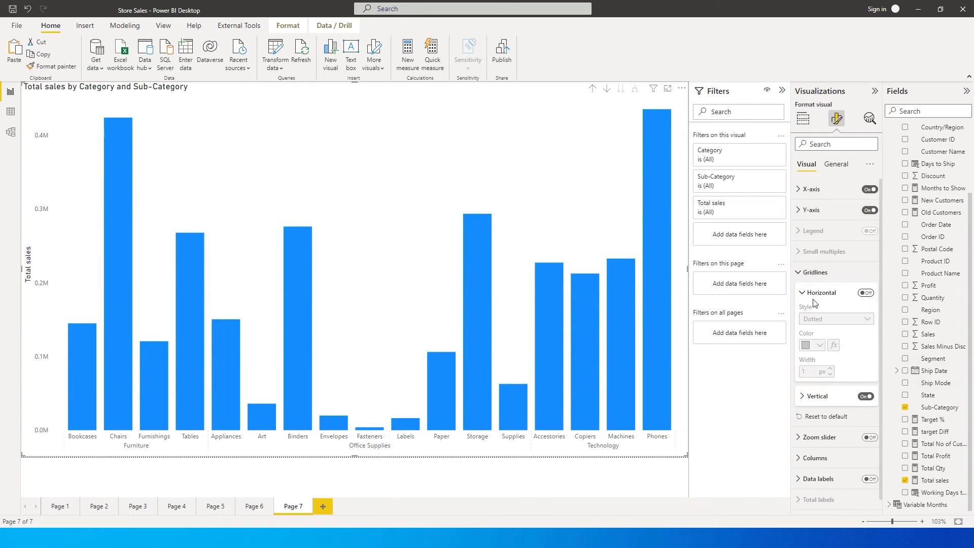
click(807, 298)
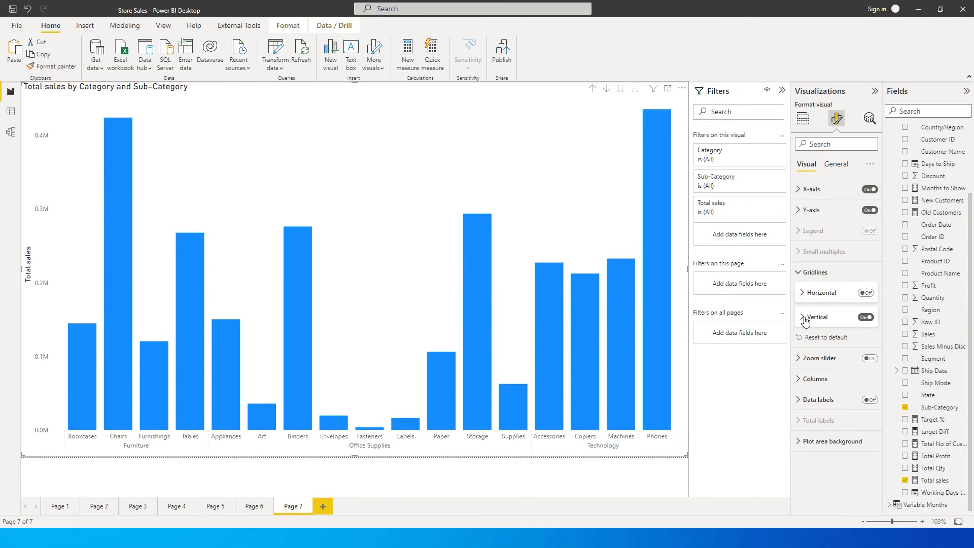
Set the color of the vertical gridlines to dark gray #333333, trying red as an alternative.
click(805, 319)
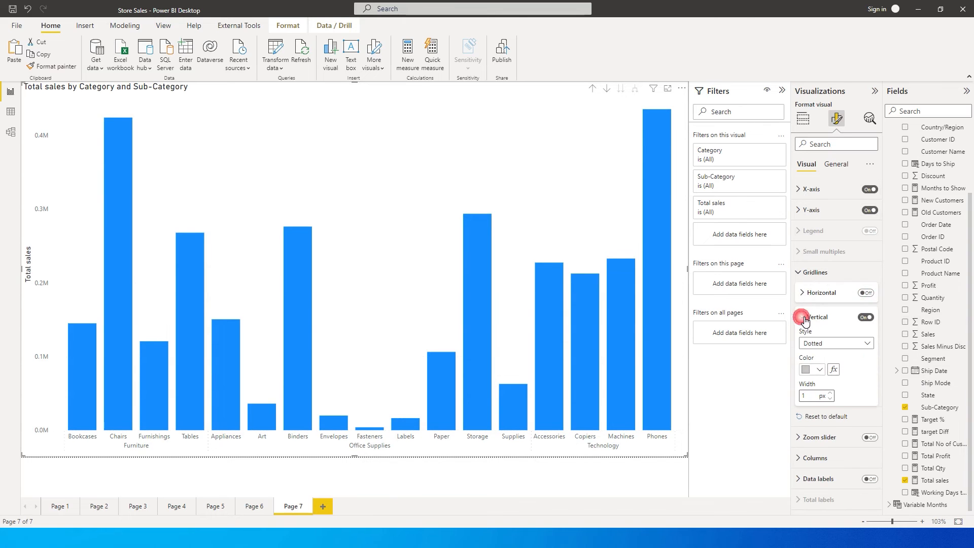
click(820, 370)
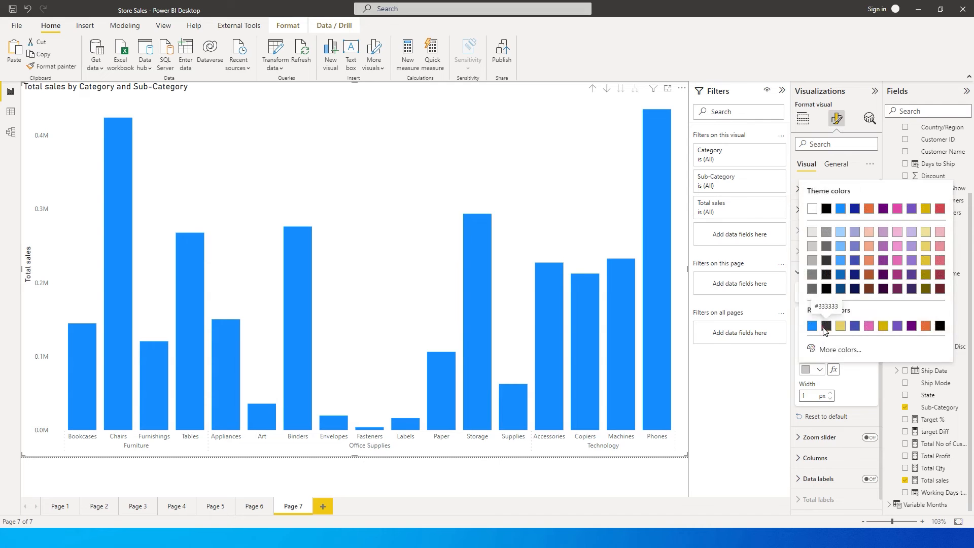
click(824, 329)
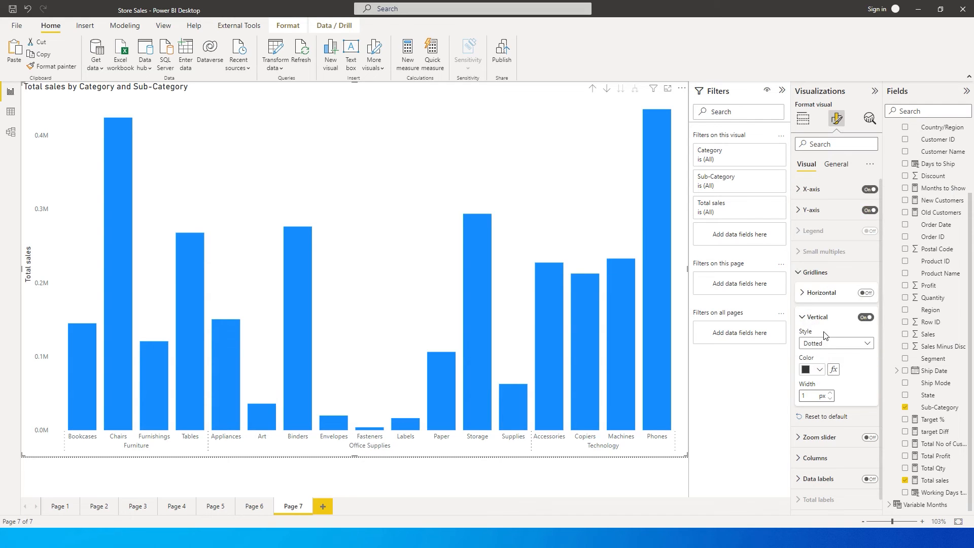
click(820, 370)
click(940, 209)
click(820, 370)
click(826, 326)
Try the Solid style on the vertical gridlines and set them to Dashed.
click(823, 348)
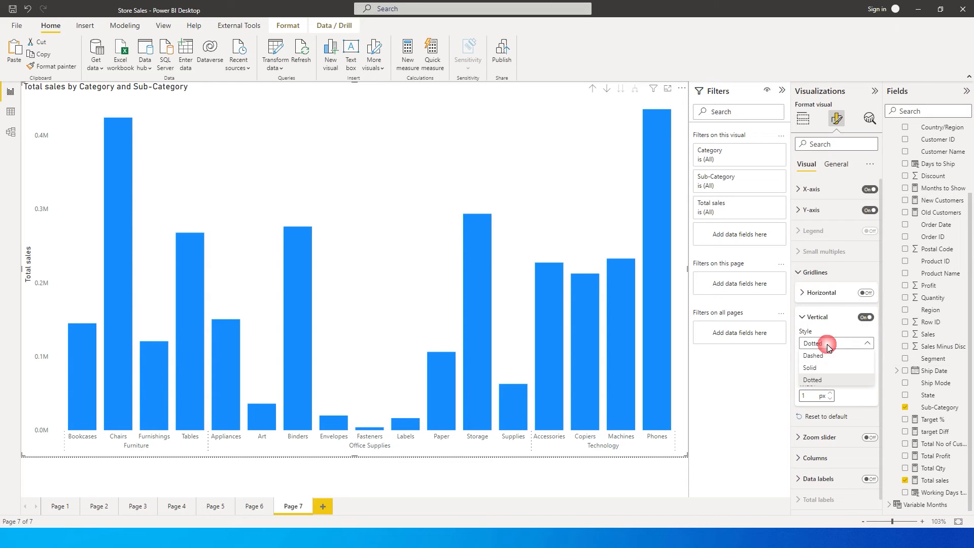
click(826, 374)
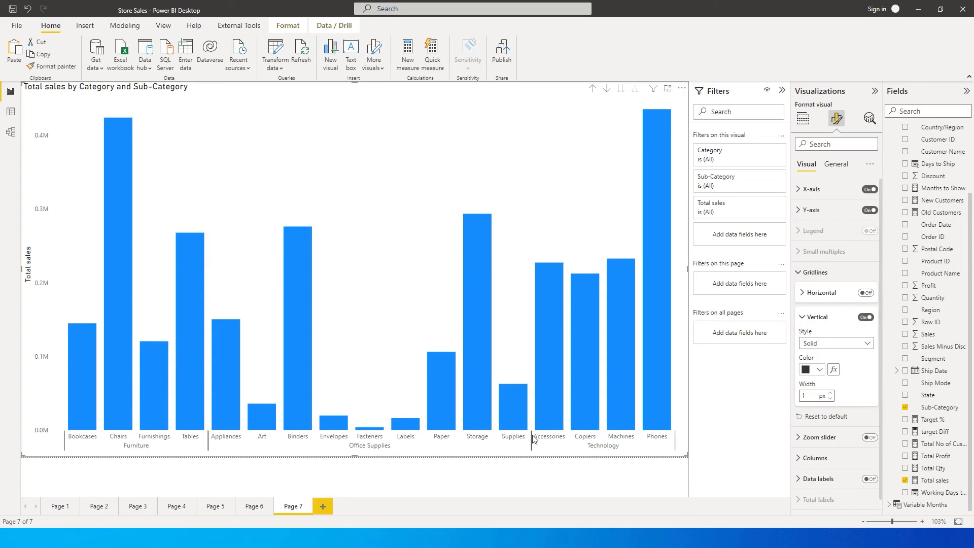
click(823, 345)
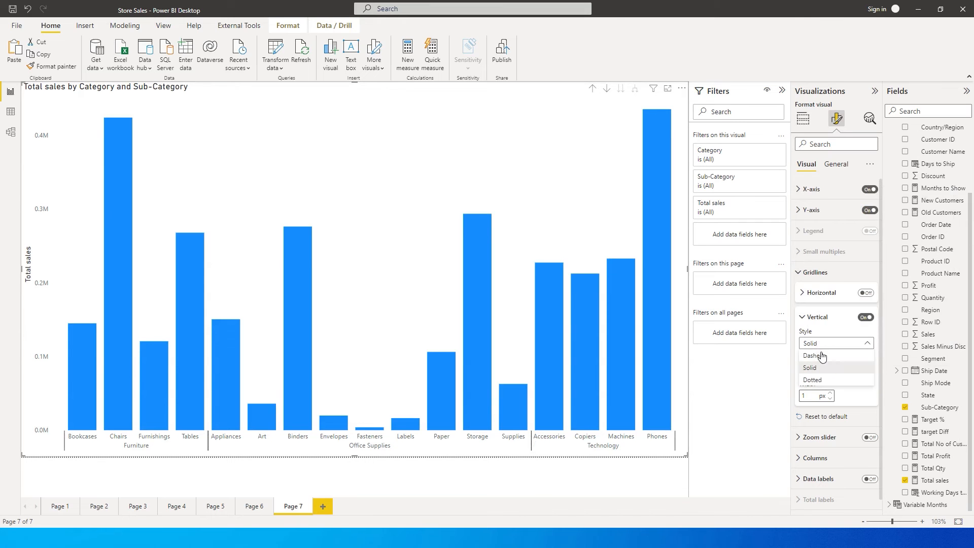
click(821, 361)
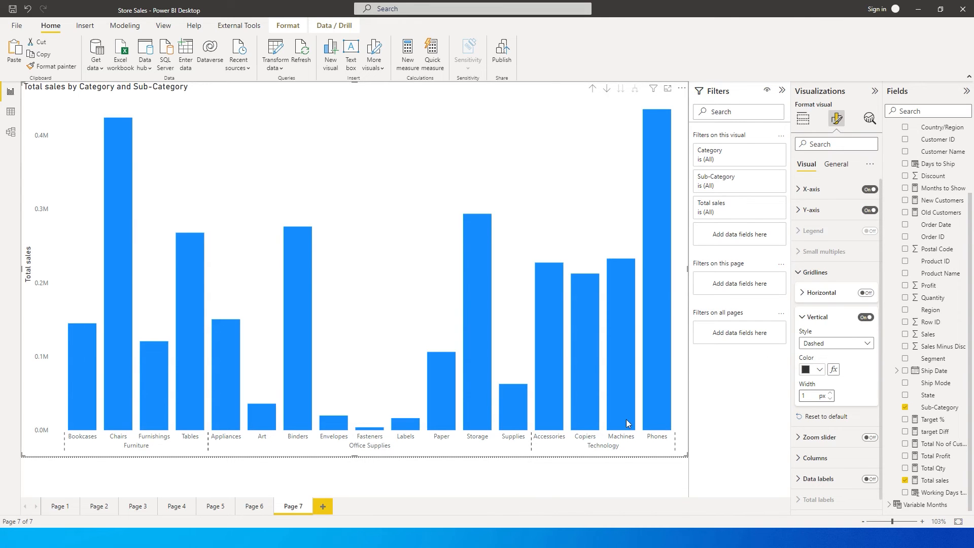
Compare the Solid style on the vertical gridlines again, return to Dashed, and keep the width at 1 px.
click(822, 344)
click(821, 354)
click(822, 344)
click(816, 382)
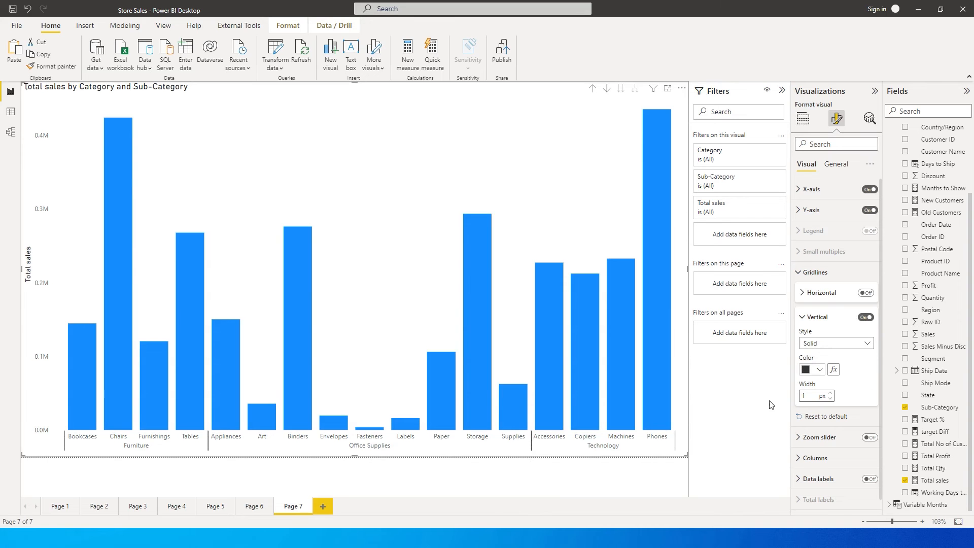
click(813, 345)
click(822, 362)
click(830, 392)
click(831, 393)
click(835, 400)
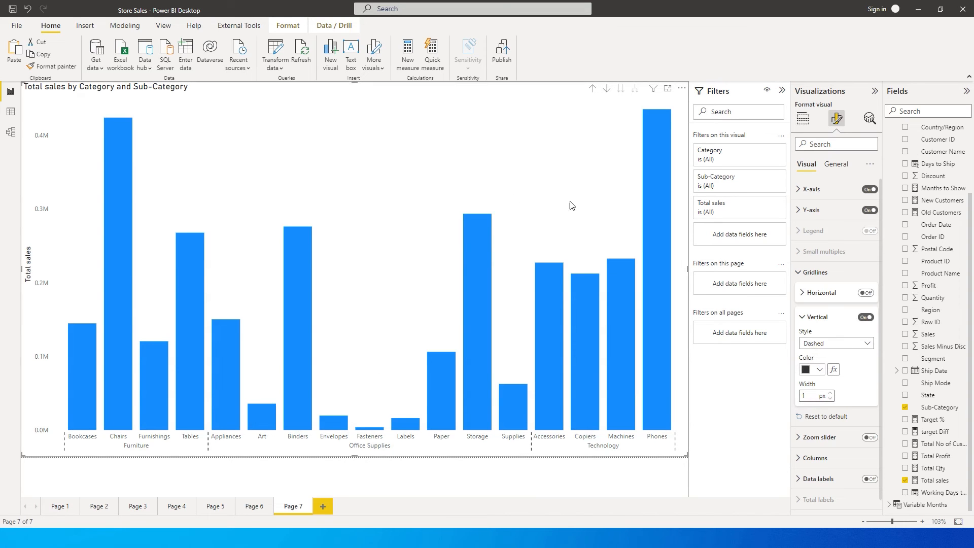
Shrink the column chart slightly and move it inward from the page edges.
drag(690, 456, 663, 416)
drag(388, 222, 396, 233)
click(417, 446)
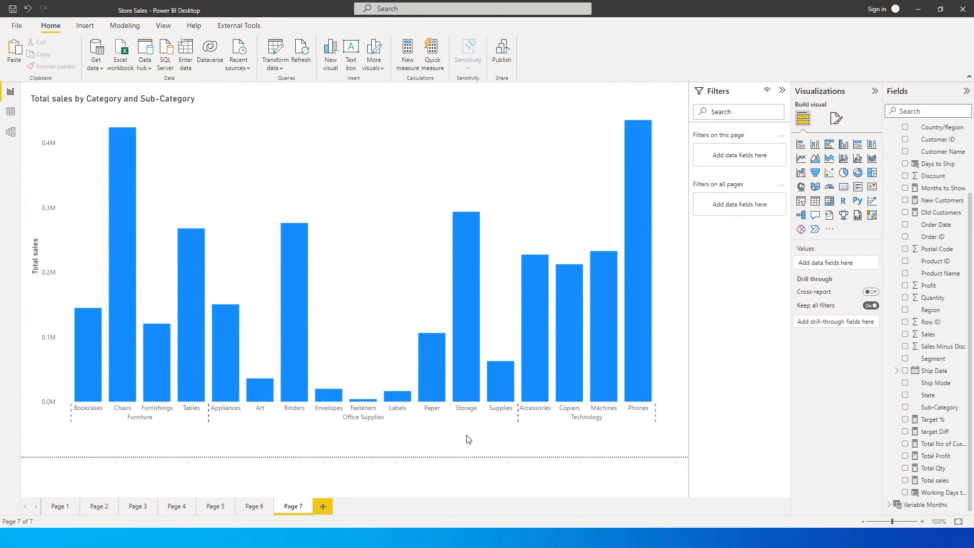
Set the font size of the X-axis values to 11 and shift the chart slightly on the page.
click(451, 423)
click(833, 122)
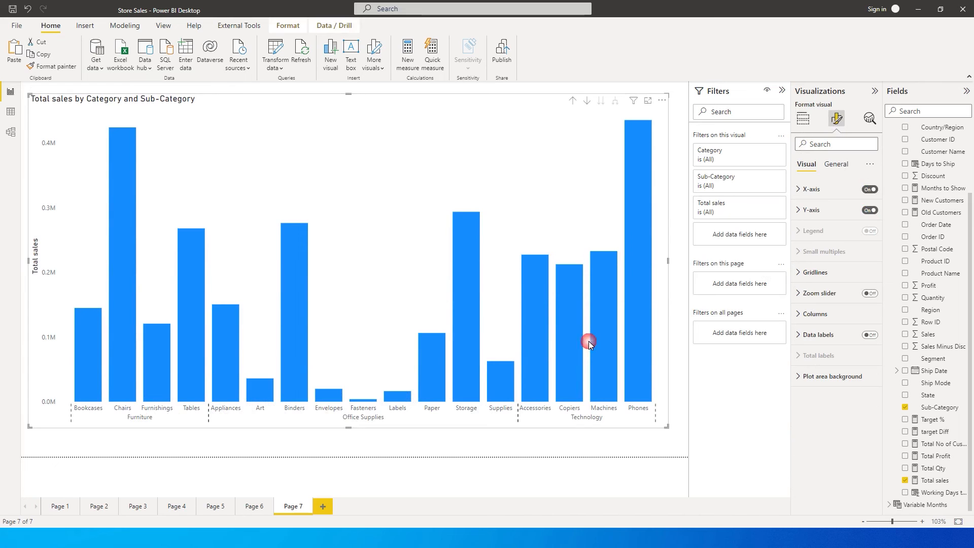
click(803, 196)
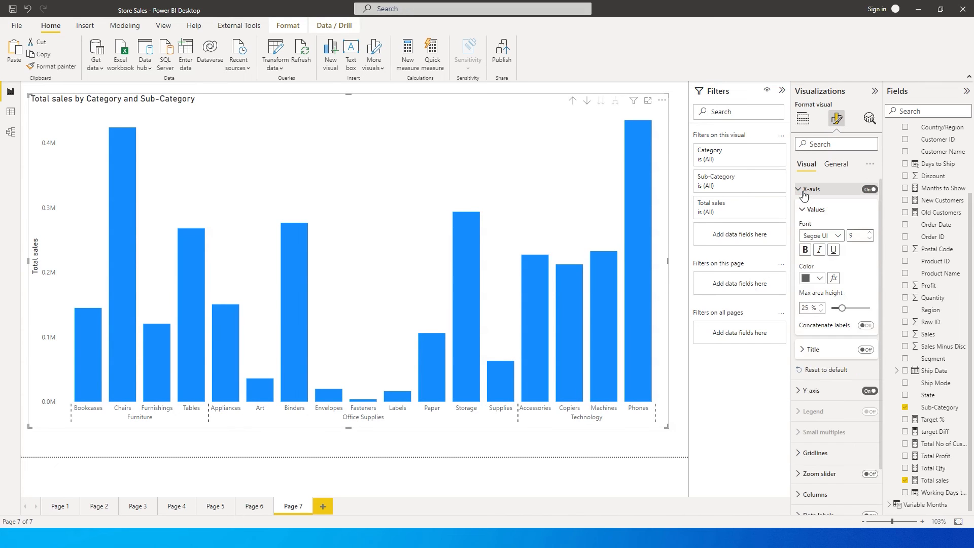
click(870, 232)
drag(425, 176, 429, 179)
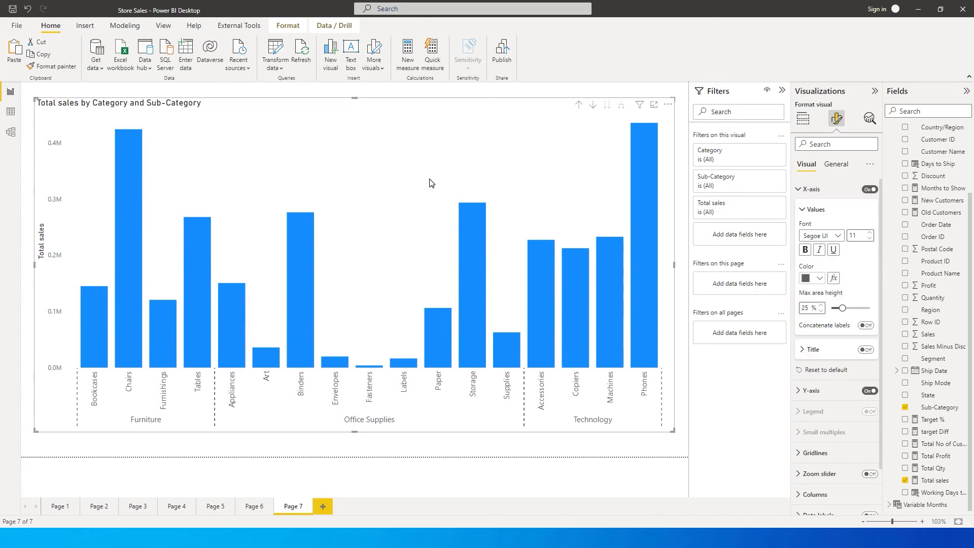
Display separate color settings for every sub-category column in the chart's column formatting.
click(809, 191)
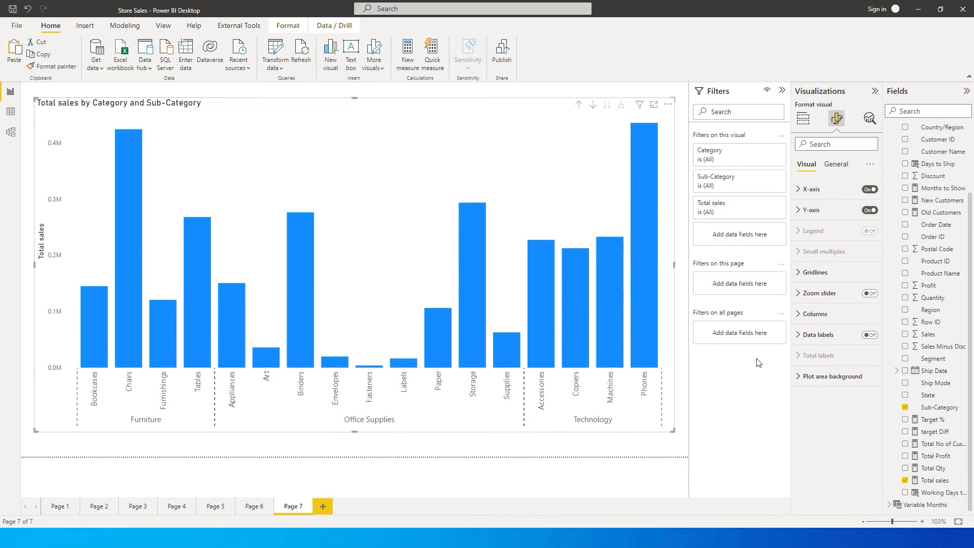
click(806, 276)
click(804, 278)
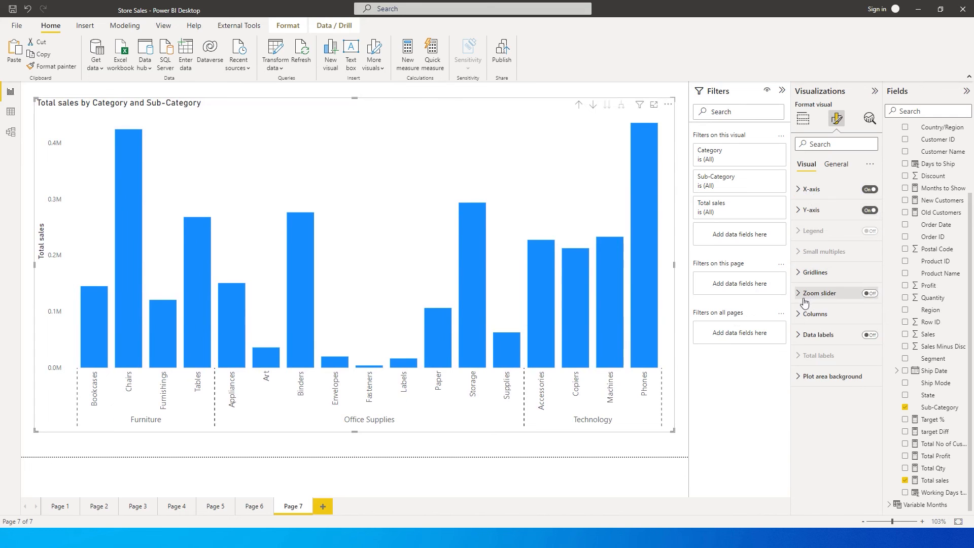
click(806, 313)
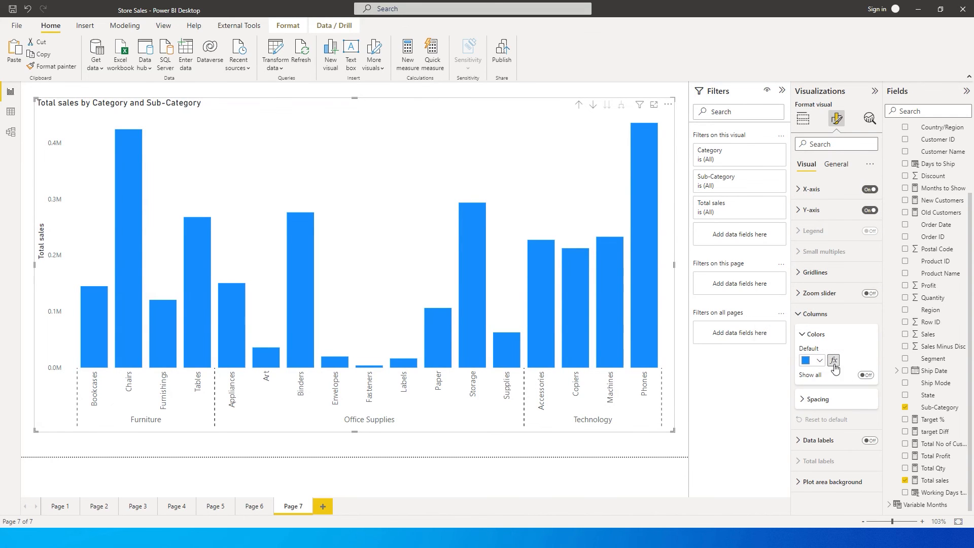
click(865, 375)
scroll(852, 360, down, 2)
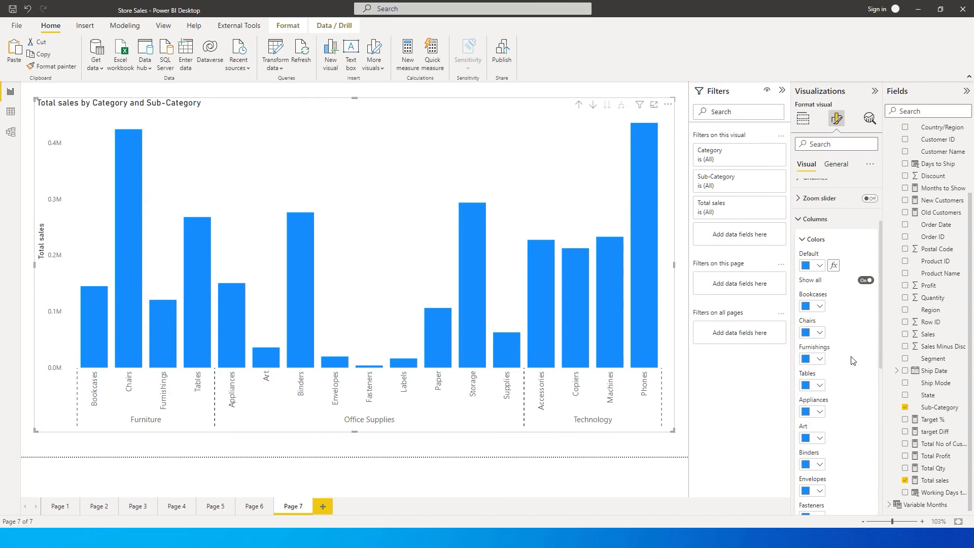
scroll(817, 375, down, 5)
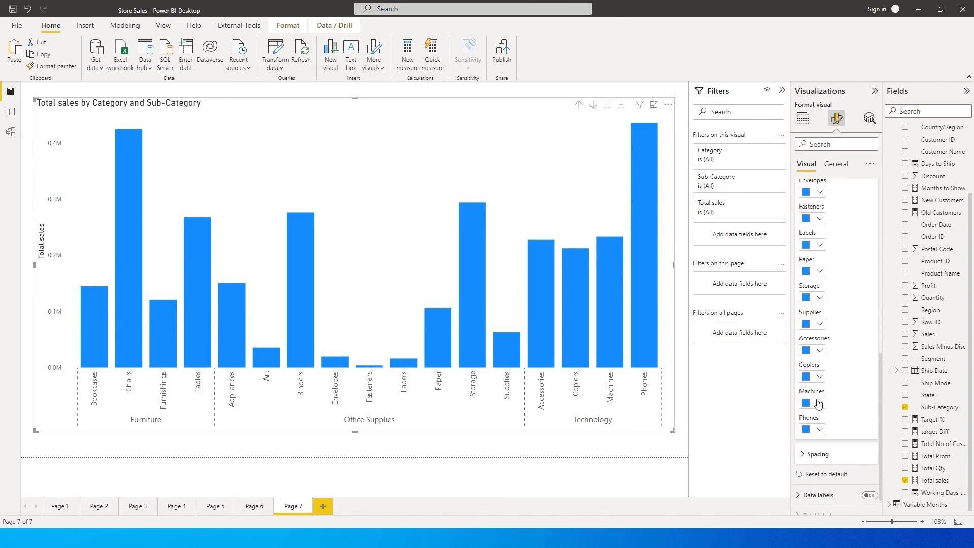
scroll(816, 396, up, 8)
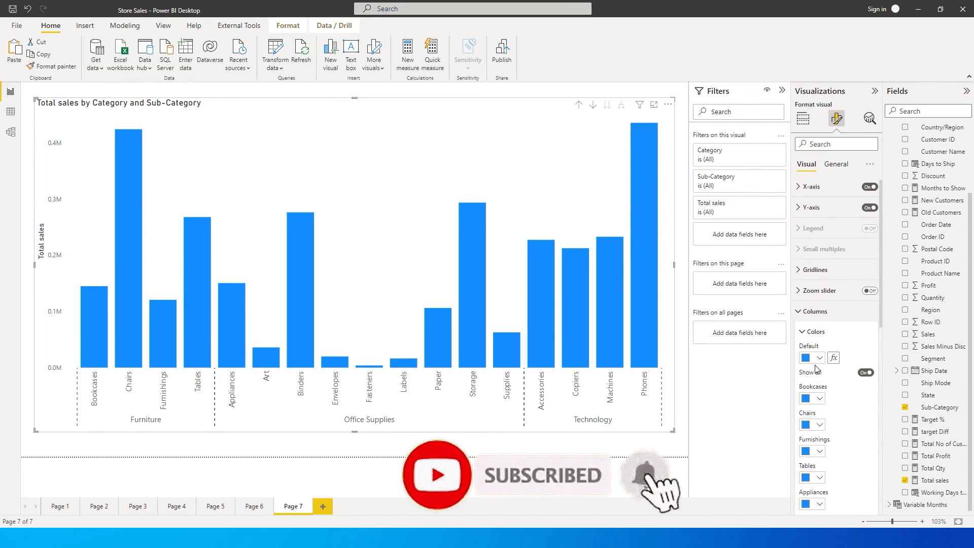
scroll(855, 406, down, 2)
scroll(857, 403, up, 1)
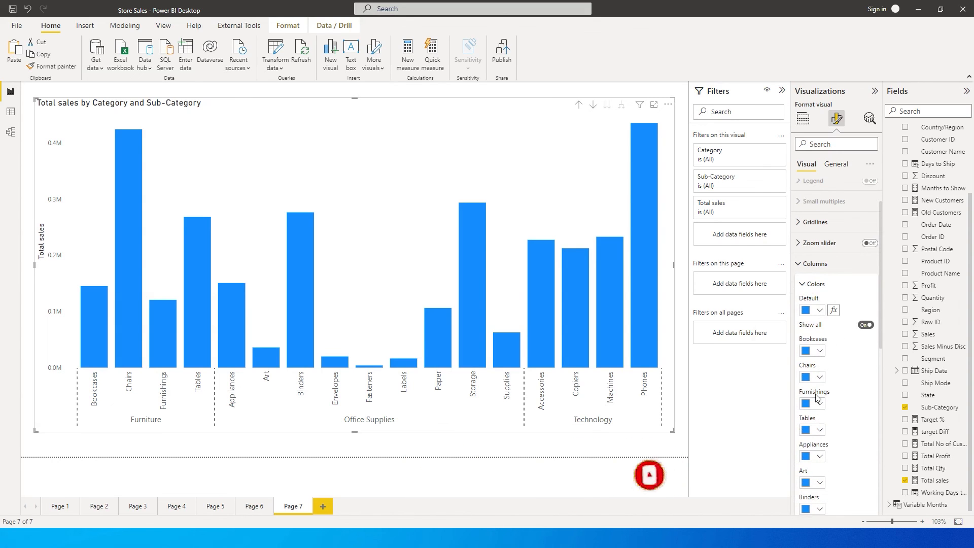
Set up conditional formatting for the default column color as a gradient based on the Total sales measure.
click(833, 310)
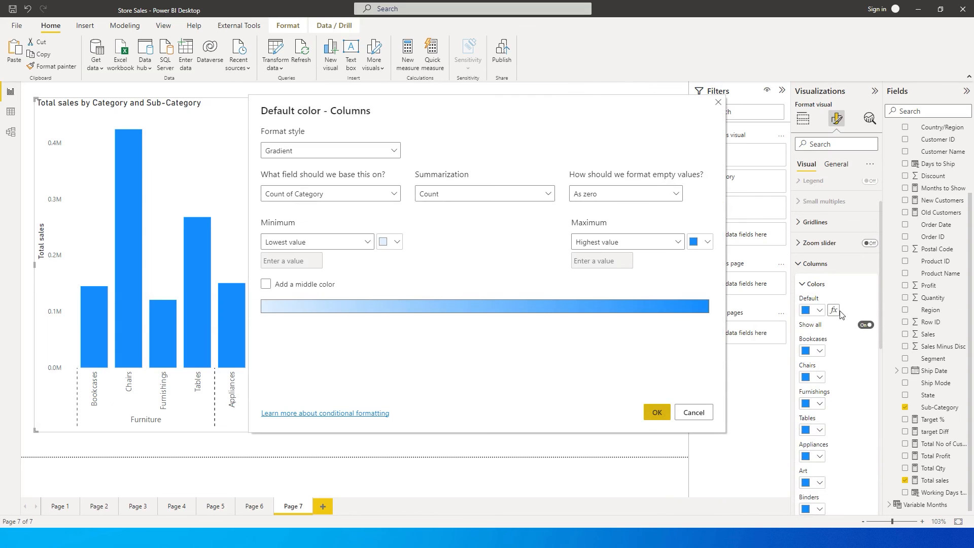
click(364, 197)
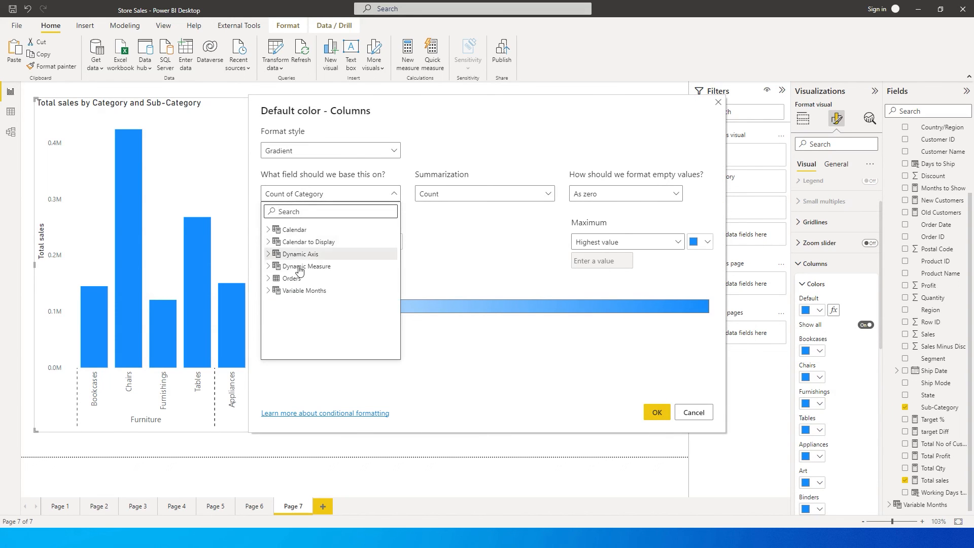
text(total)
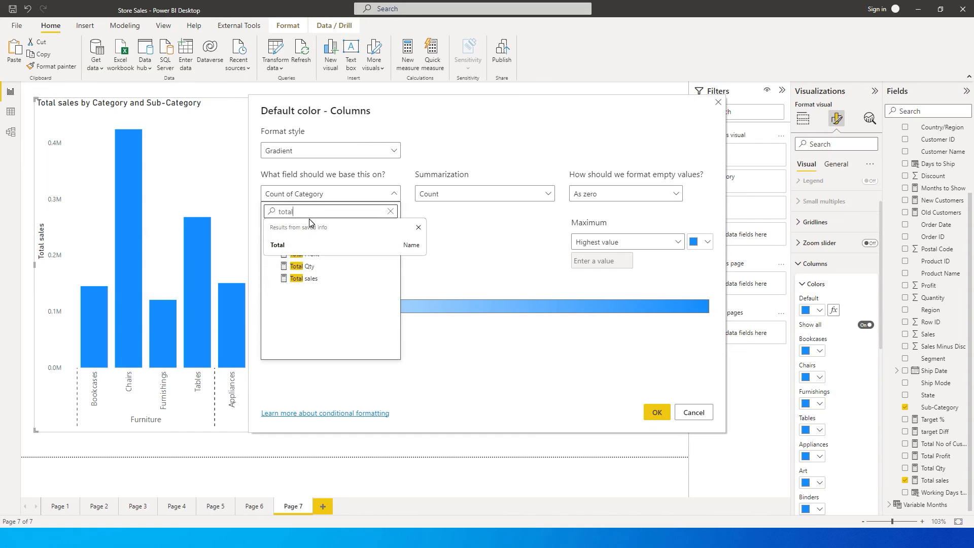
click(310, 279)
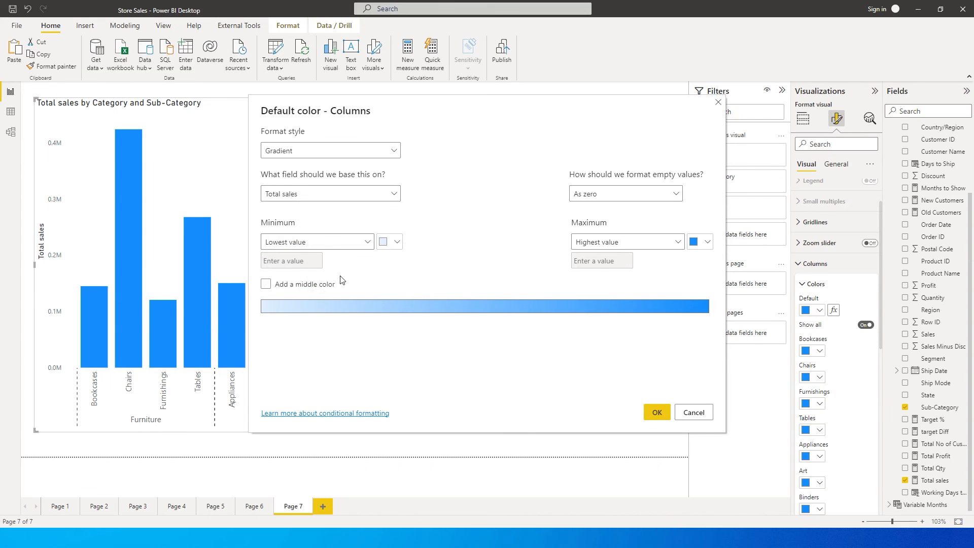
Apply a column color gradient with orange for the lowest value, a middle color at the center, and blue for the highest value.
click(396, 242)
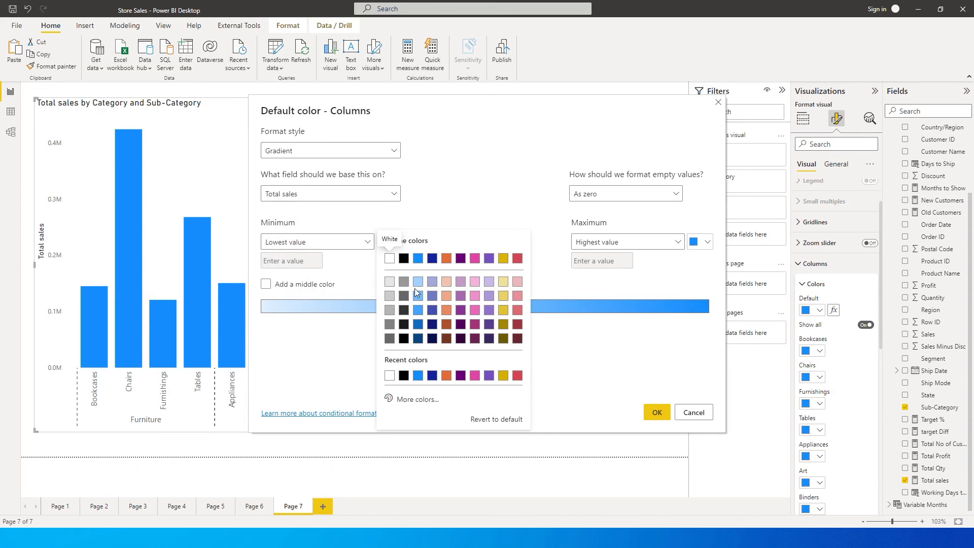
click(446, 258)
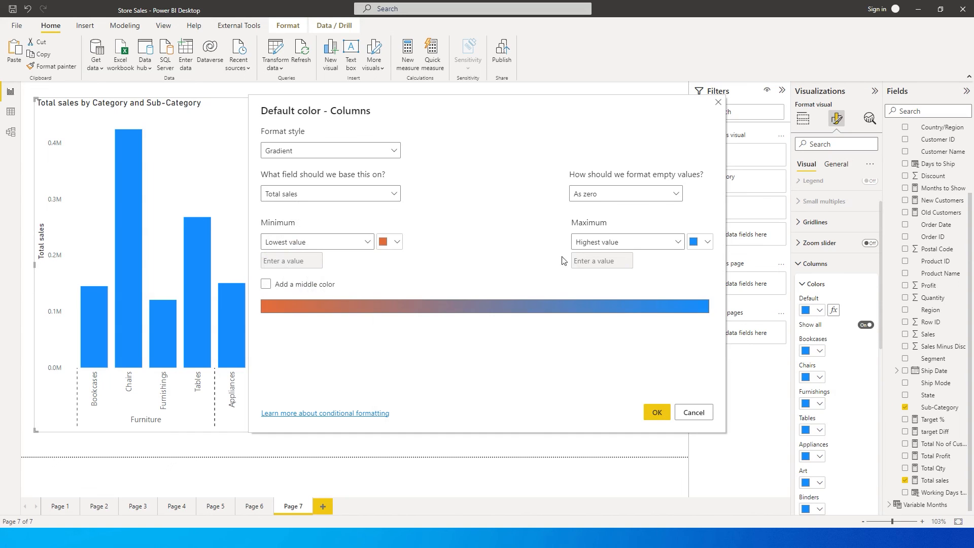
click(702, 248)
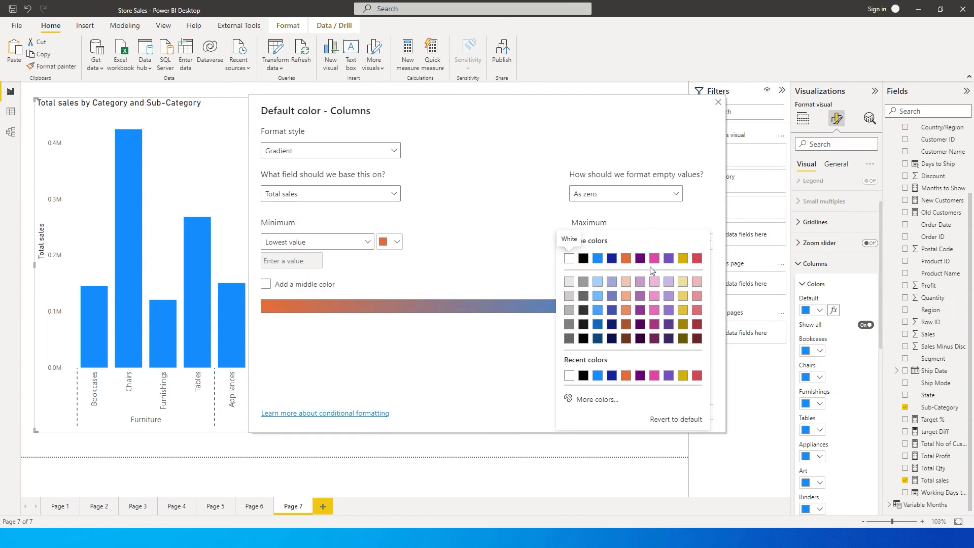
click(597, 259)
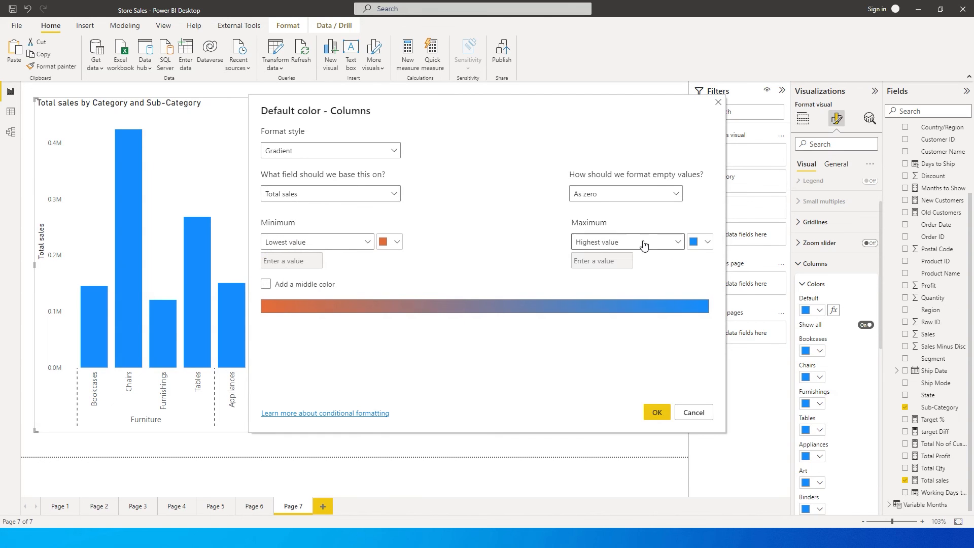
click(272, 285)
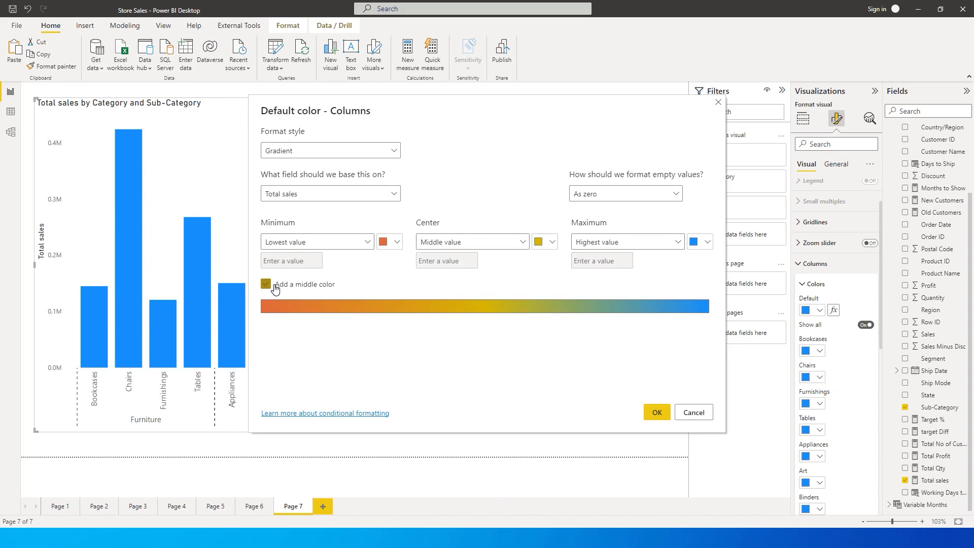
click(650, 420)
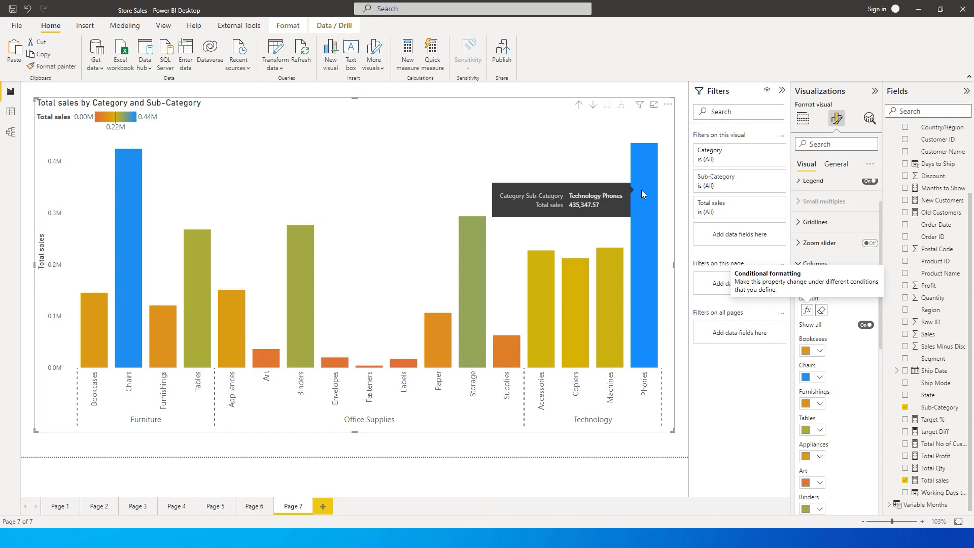
mouse_move(117, 126)
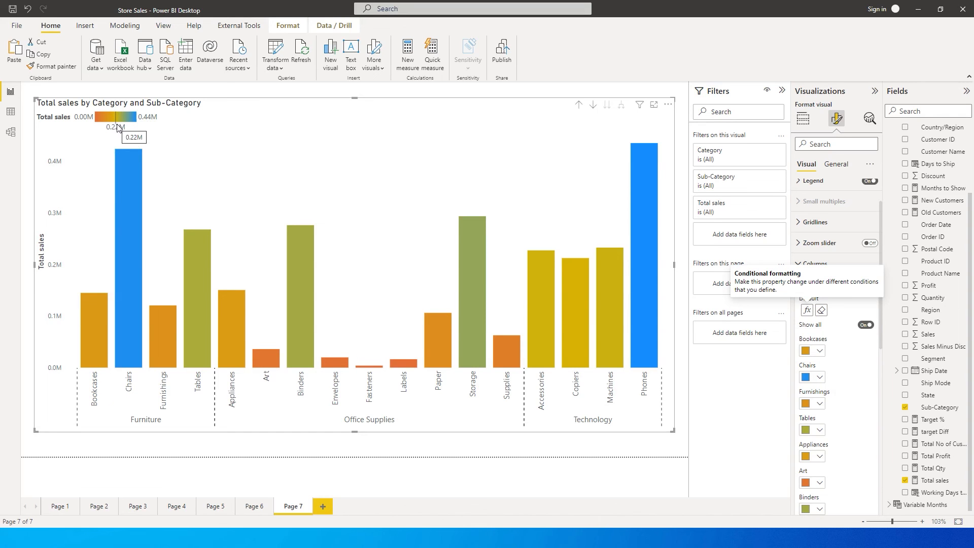